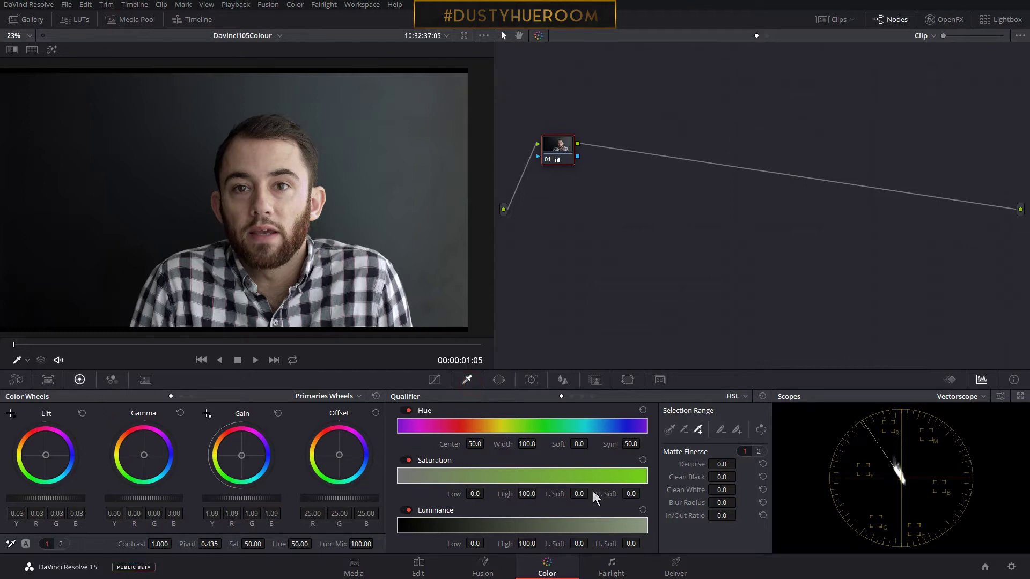
- Keep the vectorscope displayed and add serial node 02 after node 01
{"action": "left_click", "coordinate": [981, 397]}
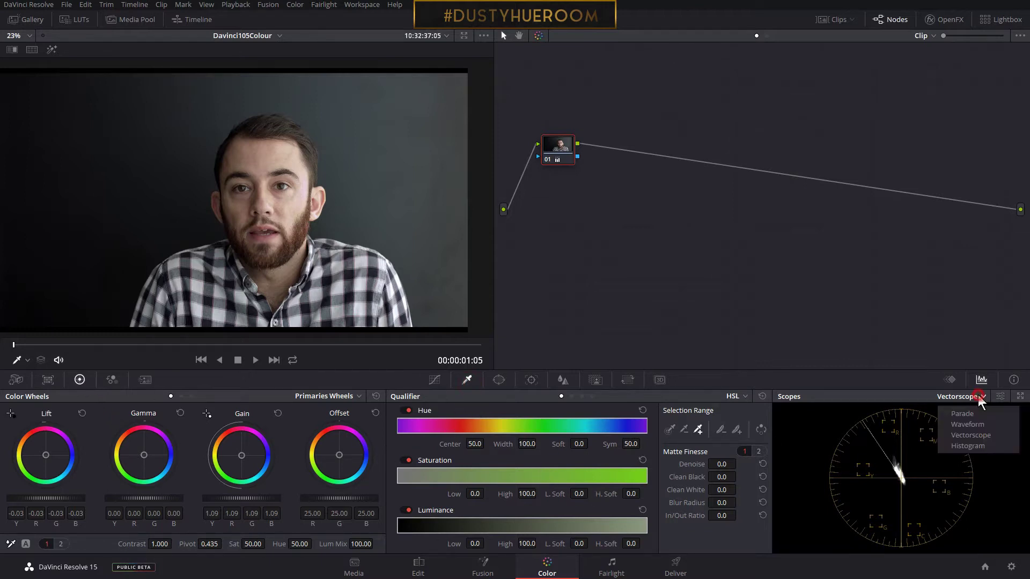
{"action": "left_click", "coordinate": [864, 394]}
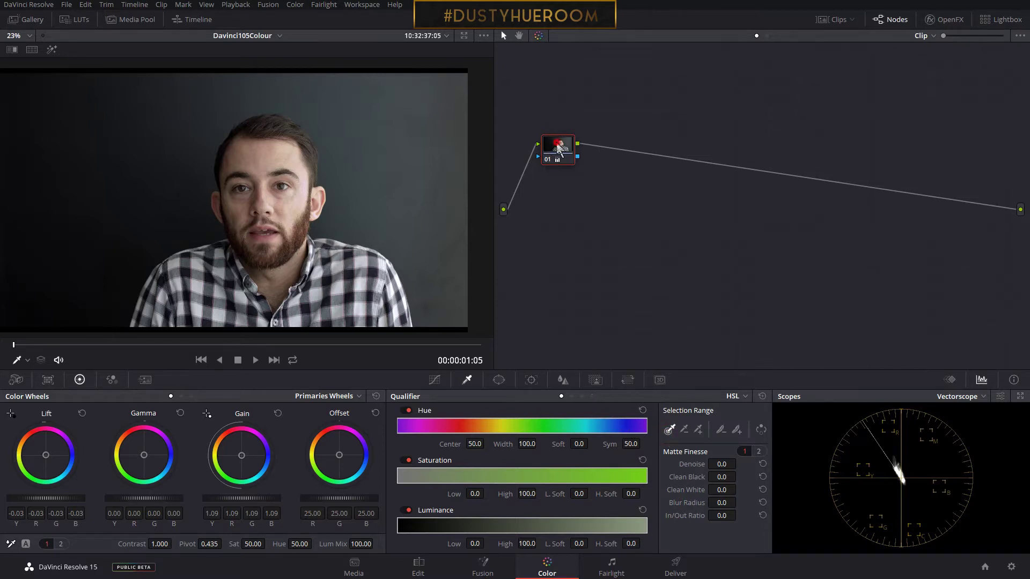
{"action": "right_click", "coordinate": [558, 145]}
{"action": "mouse_move", "coordinate": [602, 198]}
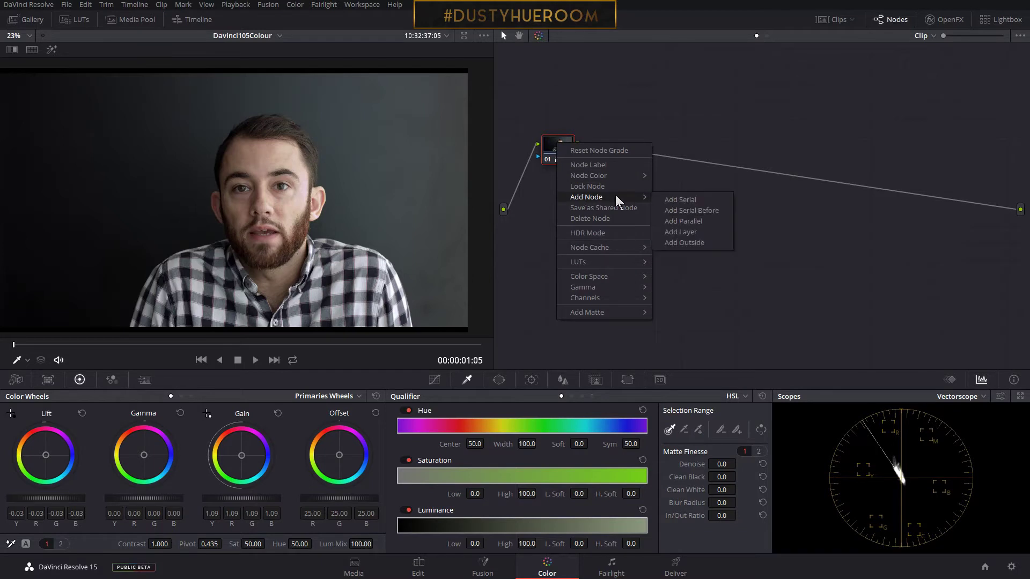
{"action": "left_click", "coordinate": [677, 199]}
{"action": "left_click_drag", "start_coordinate": [601, 154], "coordinate": [613, 136]}
- Add parallel node 04 beside node 02, arrange both, and link node 04 to the mixer
{"action": "right_click", "coordinate": [612, 137]}
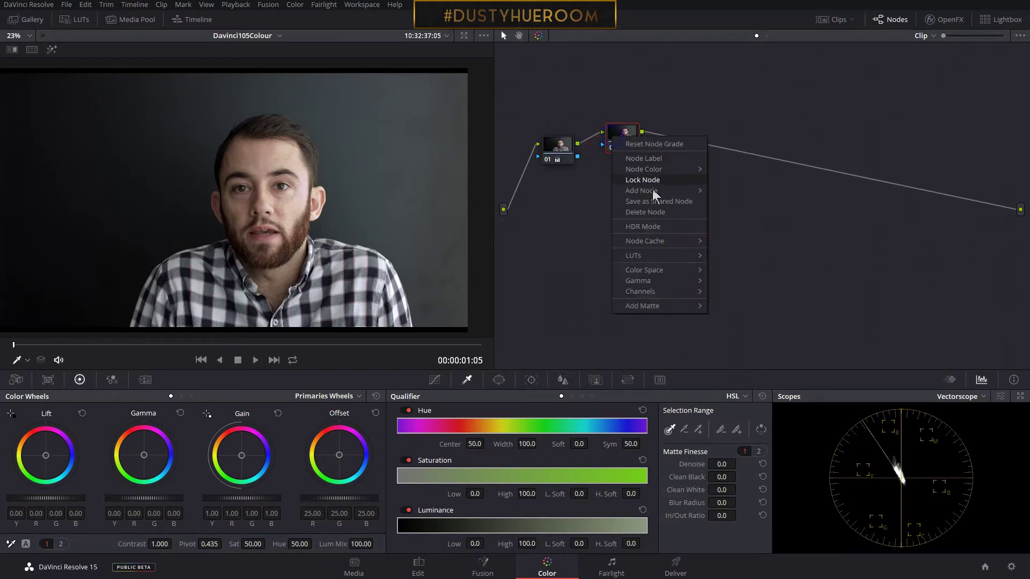
{"action": "mouse_move", "coordinate": [652, 190]}
{"action": "left_click", "coordinate": [737, 219]}
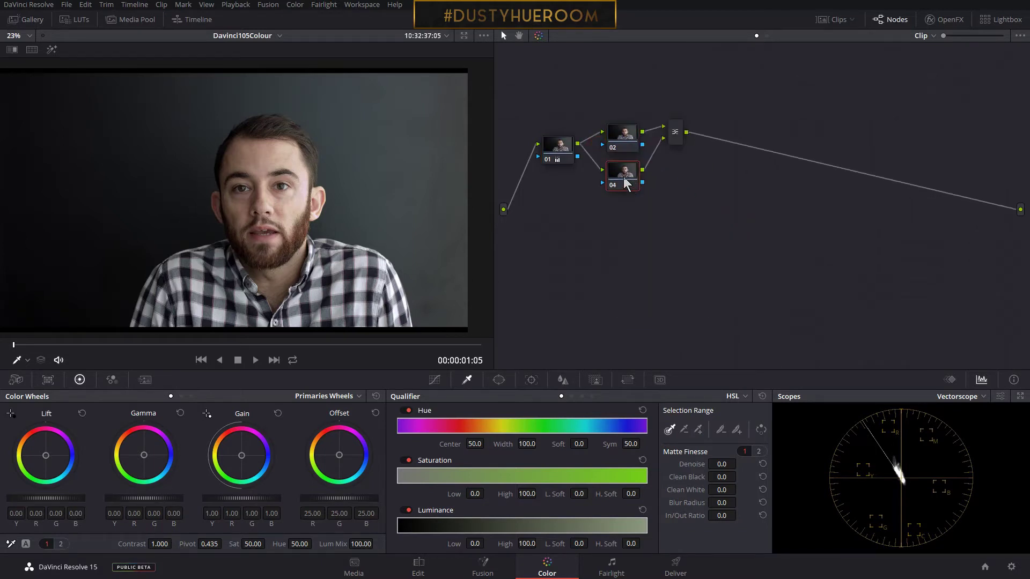
{"action": "left_click_drag", "start_coordinate": [627, 183], "coordinate": [633, 200]}
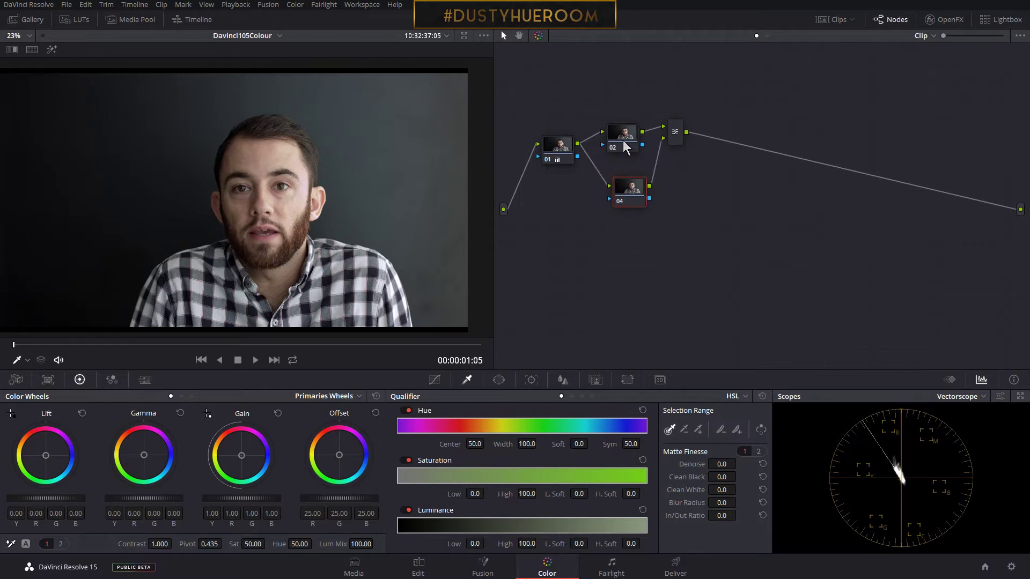
{"action": "mouse_move", "coordinate": [624, 142]}
{"action": "left_mouse_down"}
{"action": "mouse_move", "coordinate": [629, 124]}
{"action": "mouse_move", "coordinate": [687, 135]}
{"action": "left_mouse_up"}
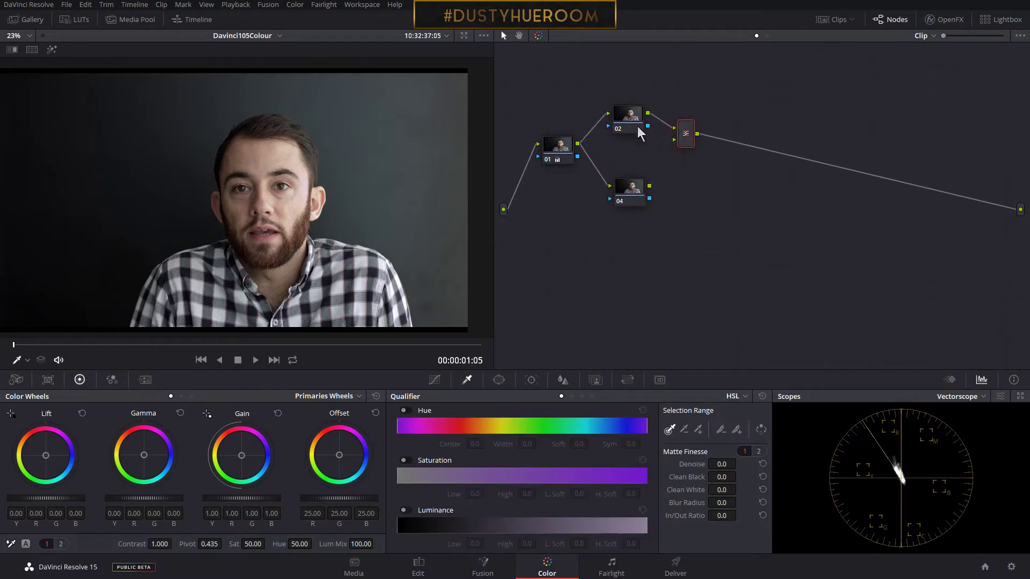
{"action": "left_click_drag", "start_coordinate": [650, 185], "coordinate": [674, 139]}
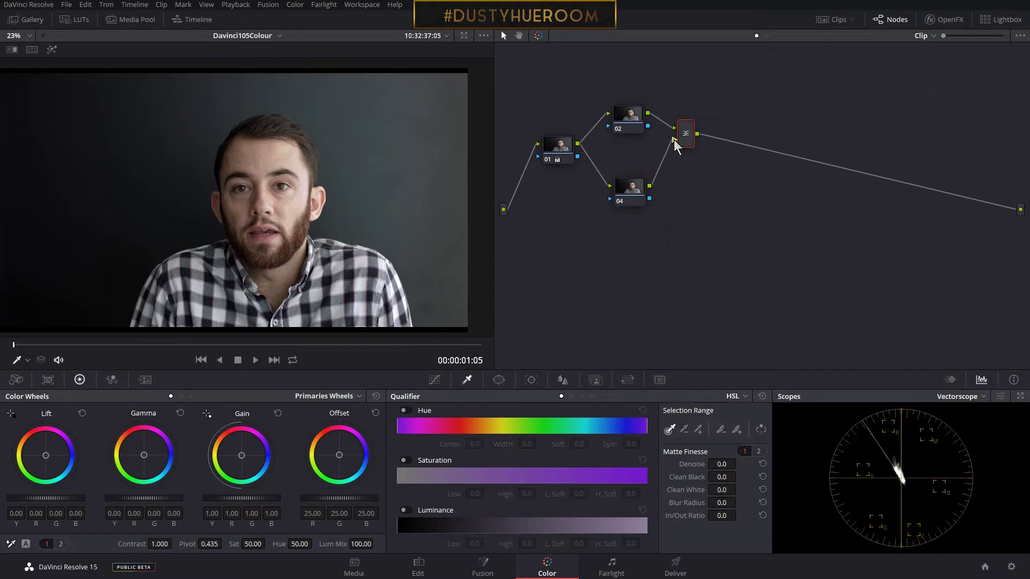
{"action": "left_click", "coordinate": [628, 124]}
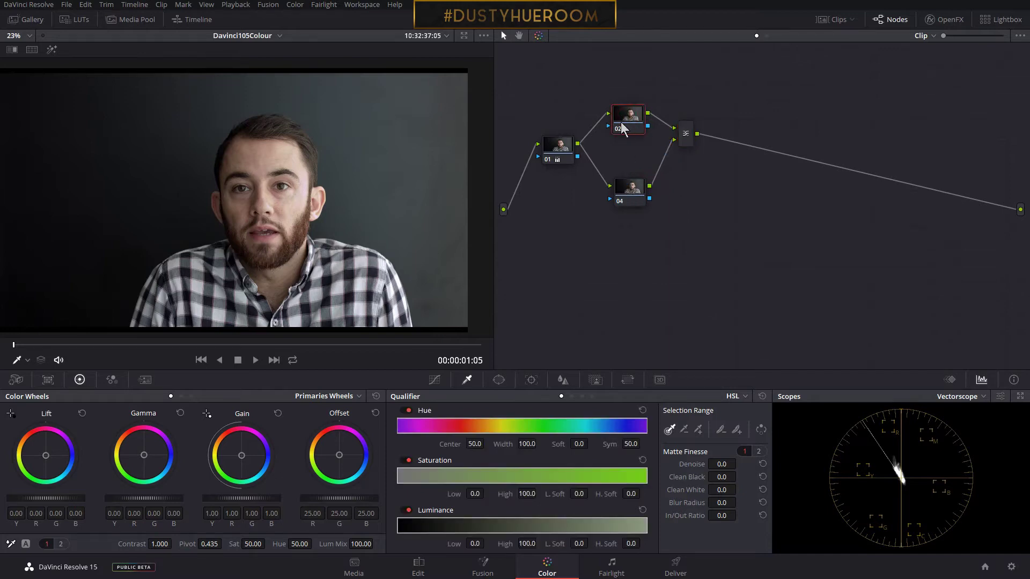
{"action": "left_click", "coordinate": [632, 188]}
- Label node 04 'Skin Tone' and arm the qualifier colour picker
{"action": "right_click", "coordinate": [627, 186]}
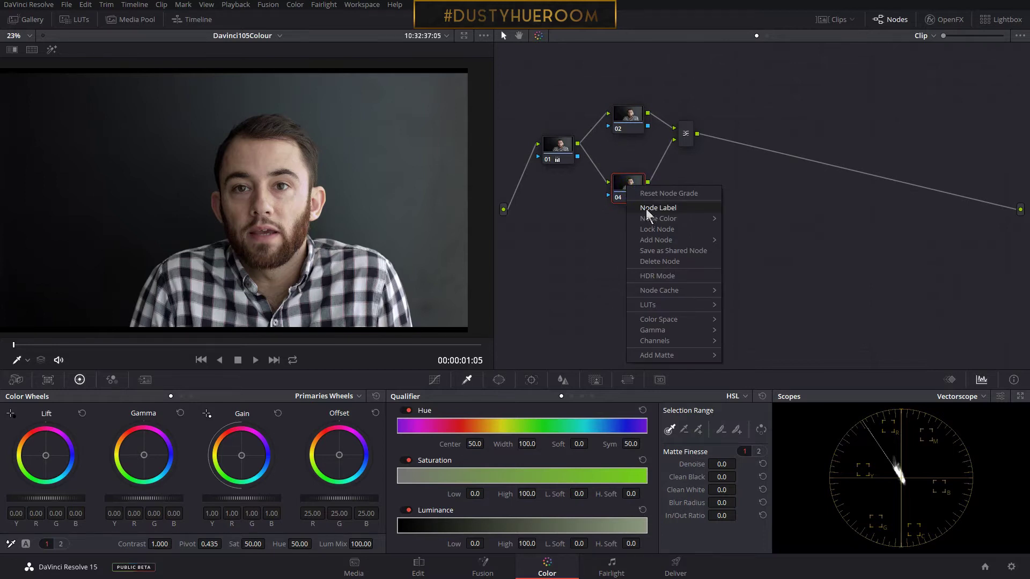
{"action": "left_click", "coordinate": [646, 208]}
{"action": "type", "text": "Skin To"}
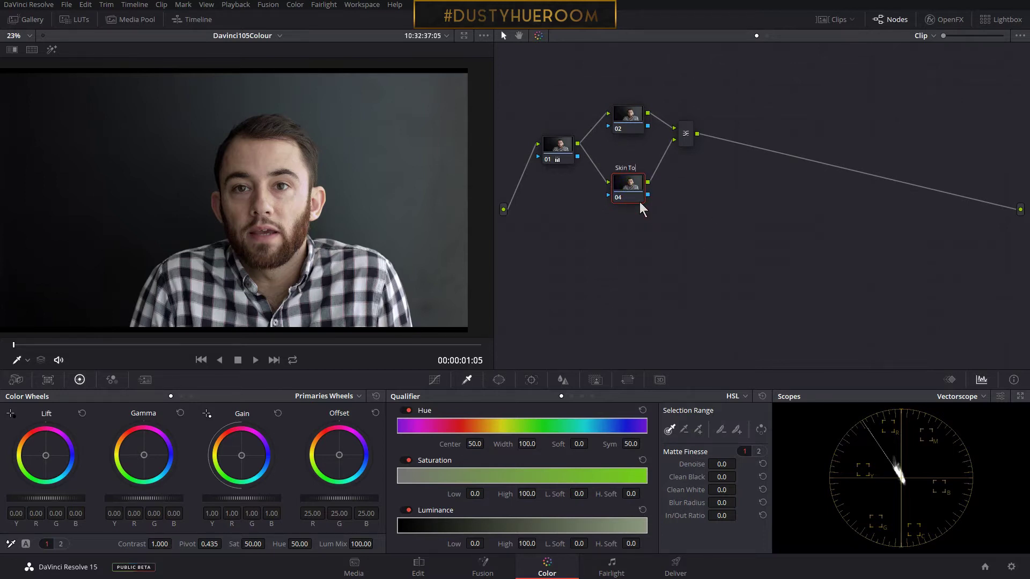
{"action": "type", "text": "ne"}
{"action": "key", "text": "Return"}
{"action": "left_click", "coordinate": [668, 428]}
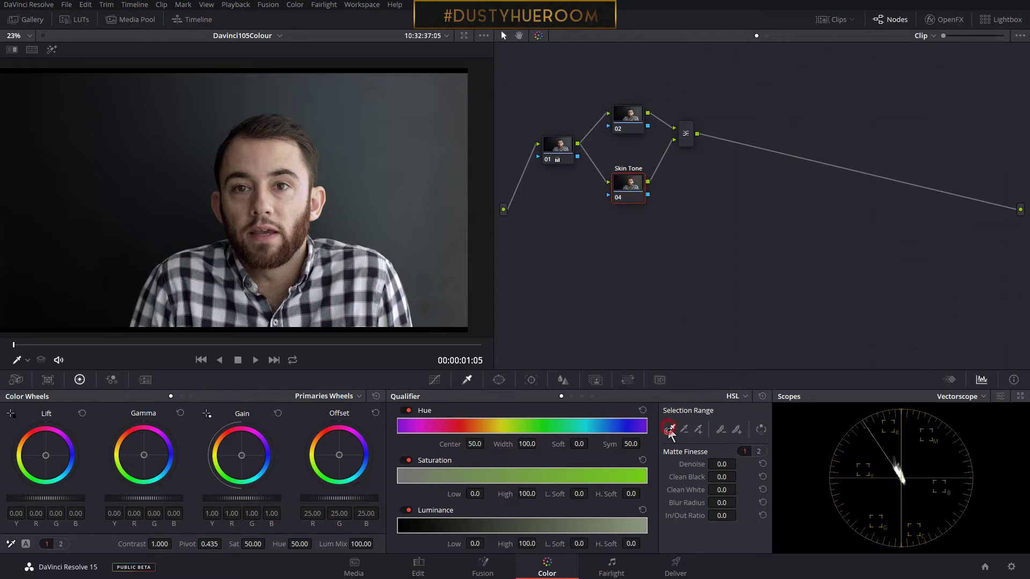
{"action": "left_click", "coordinate": [468, 380]}
- Sample the cheek with Highlight on, widening the qualifier to hue 36.0, width 34.2, luminance 50.9–64.7
{"action": "left_click", "coordinate": [291, 199]}
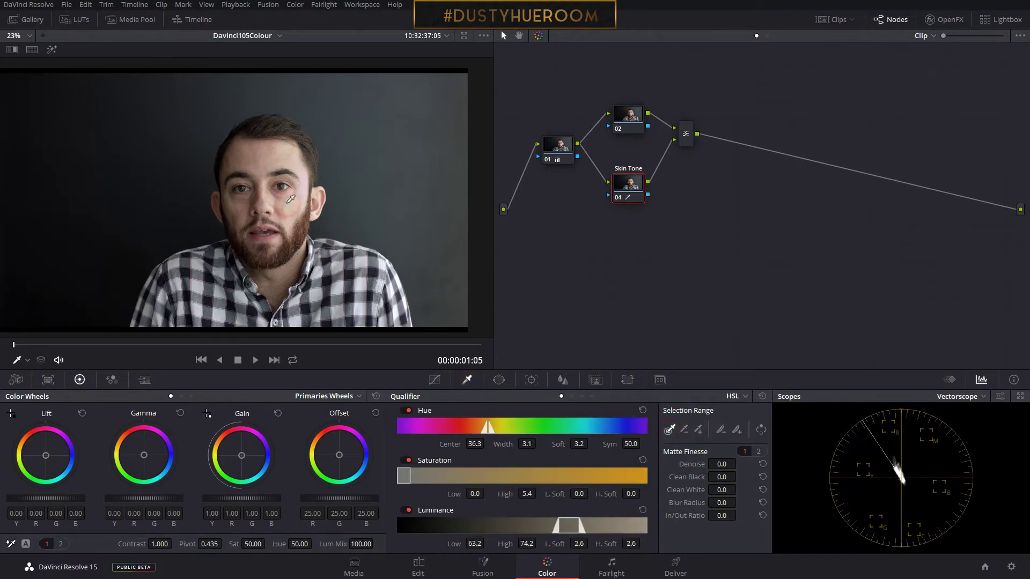
{"action": "left_click", "coordinate": [51, 49]}
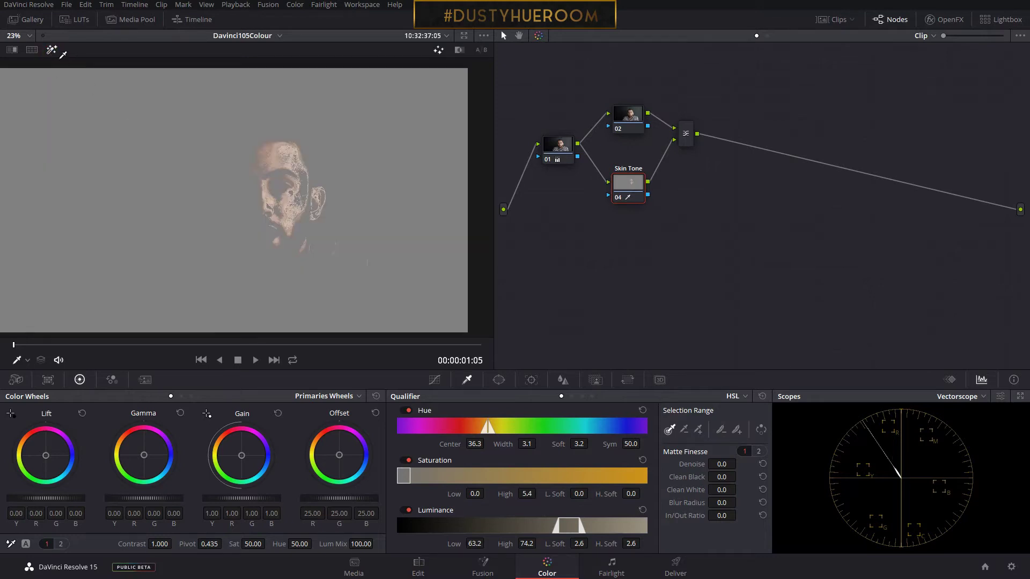
{"action": "left_click", "coordinate": [51, 50]}
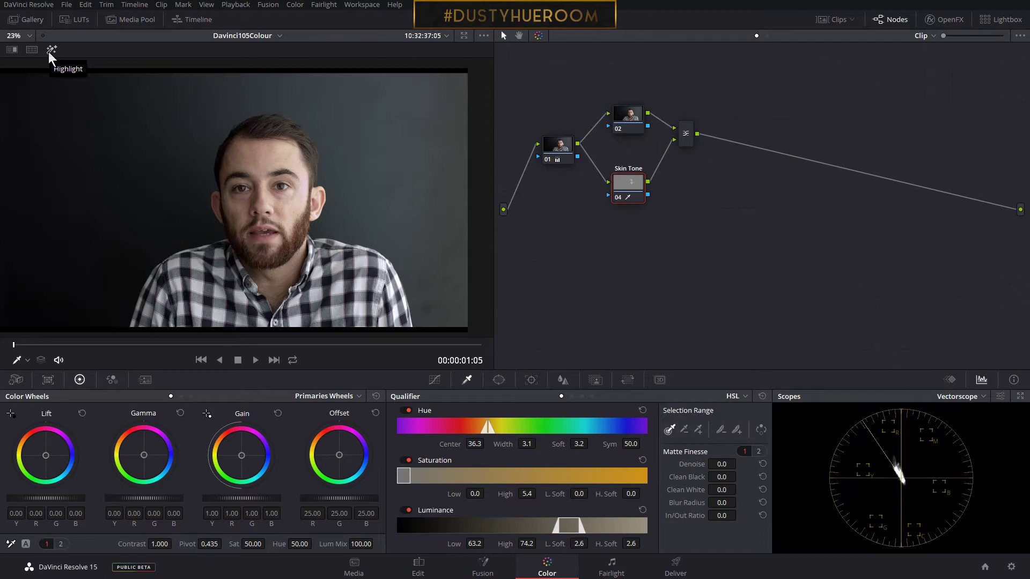
{"action": "left_click", "coordinate": [49, 52]}
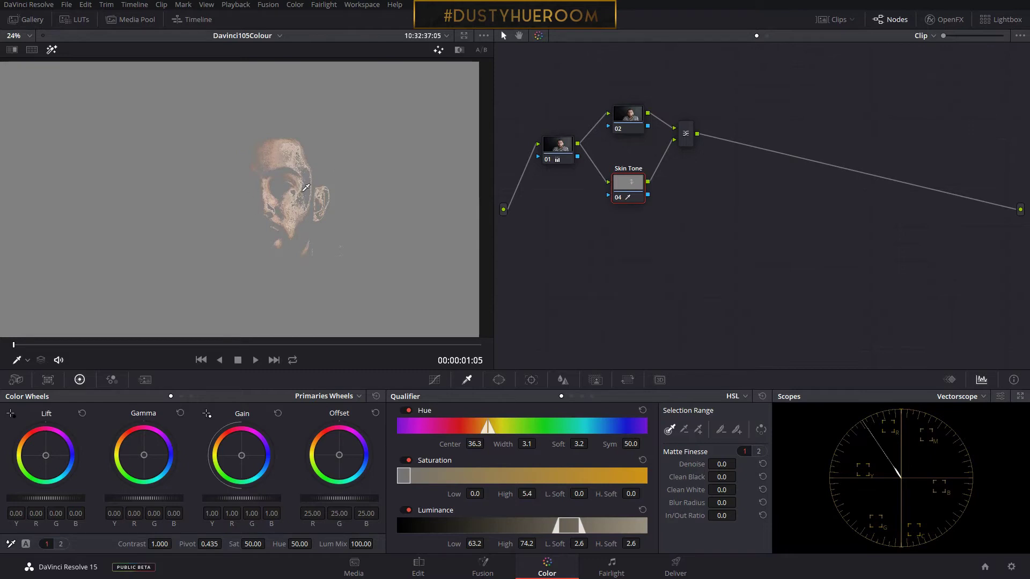
{"action": "mouse_move", "coordinate": [267, 162]}
{"action": "left_mouse_down"}
{"action": "mouse_move", "coordinate": [290, 156]}
{"action": "mouse_move", "coordinate": [283, 165]}
{"action": "left_mouse_up"}
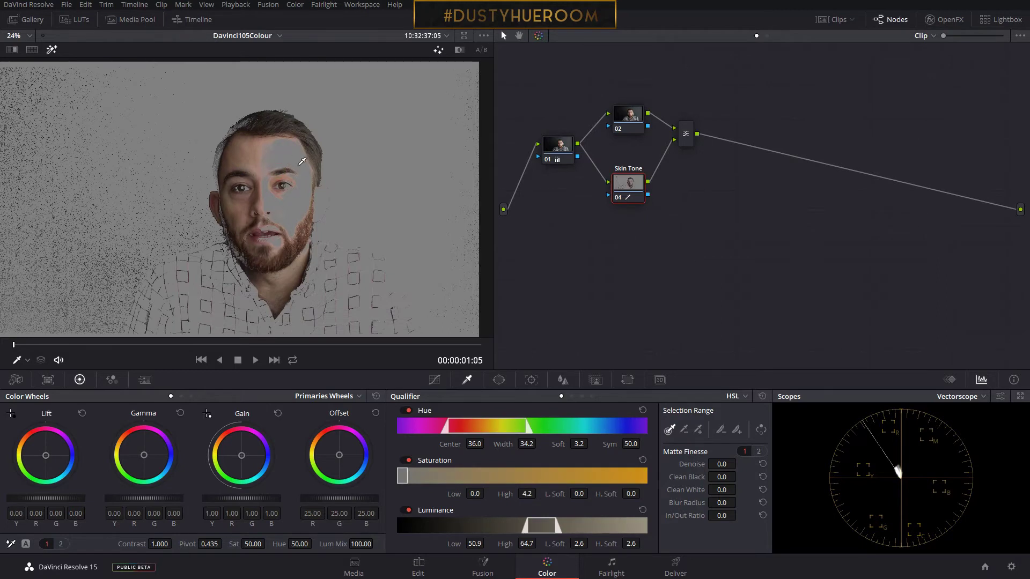
- Add forehead, ear and hairline skin to the matte, giving hue width 54.6 and luminance 45.0–78.1
{"action": "left_click", "coordinate": [698, 432]}
{"action": "left_click", "coordinate": [286, 156]}
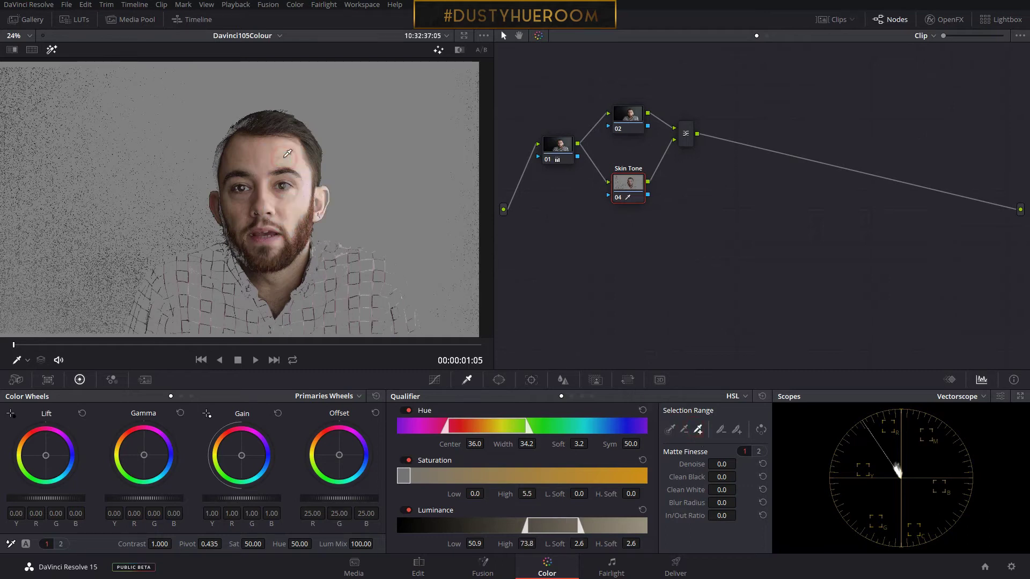
{"action": "left_click", "coordinate": [322, 209]}
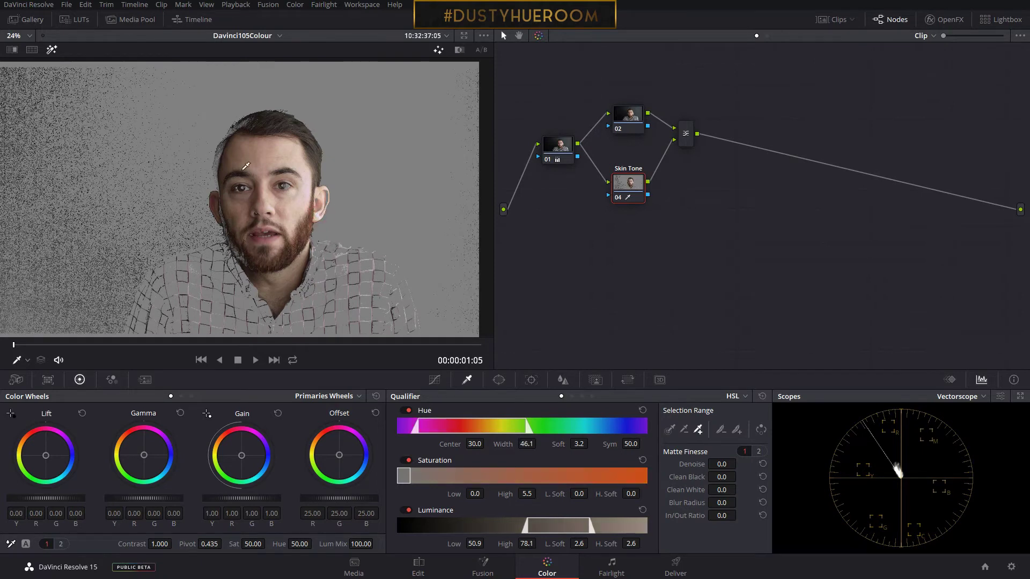
{"action": "left_click", "coordinate": [222, 152]}
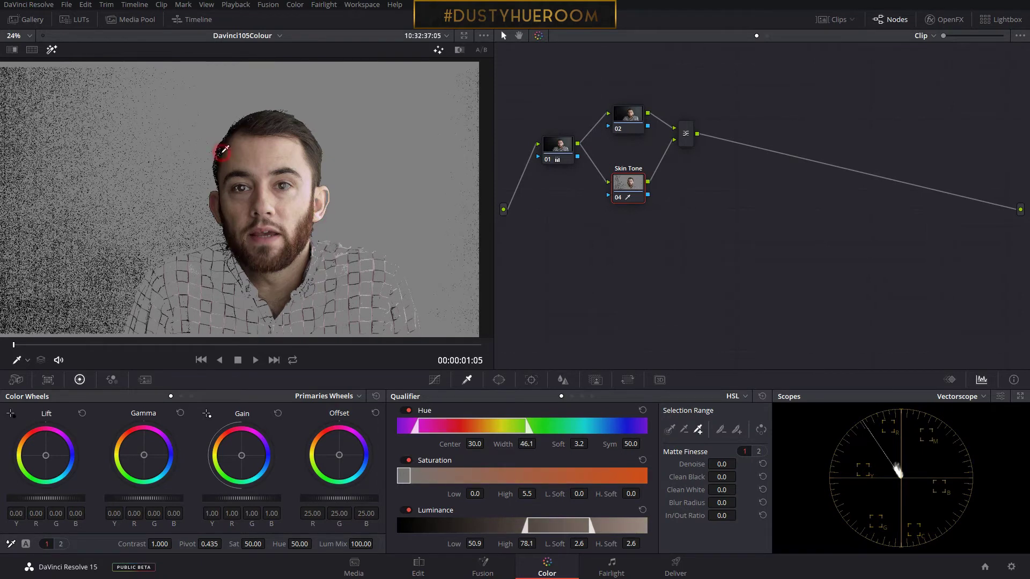
{"action": "left_click", "coordinate": [220, 155]}
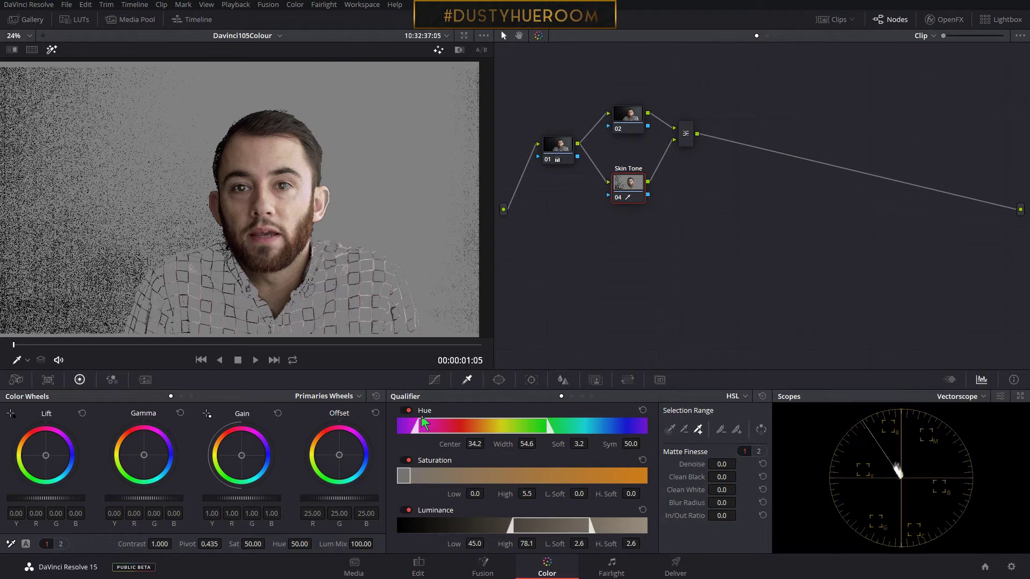
- Zoom and re-centre the viewer to inspect the widened face matte
{"action": "scroll", "coordinate": [243, 251], "scroll_direction": "up", "scroll_amount": 2}
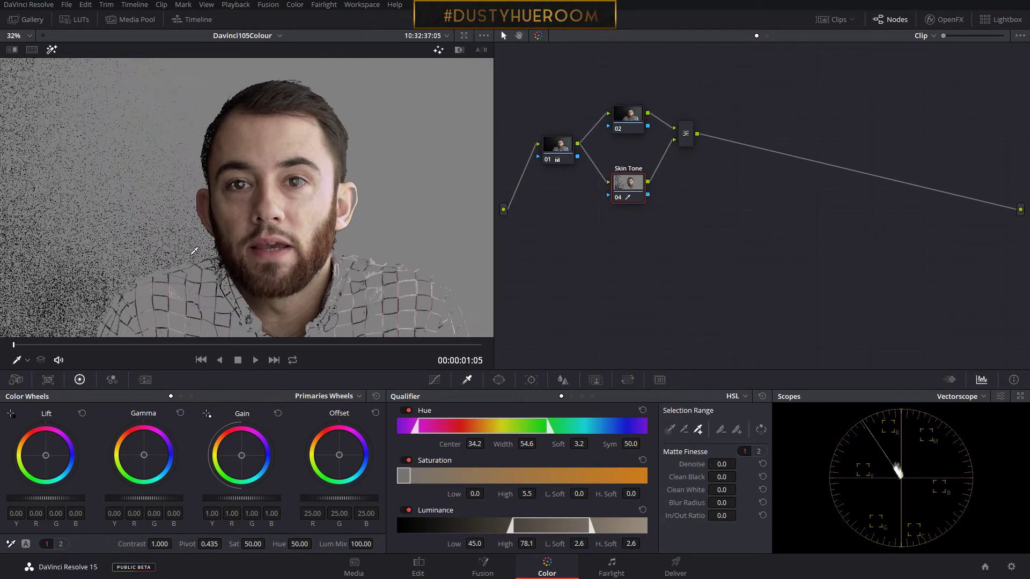
{"action": "scroll", "coordinate": [243, 251], "scroll_direction": "up", "scroll_amount": 2}
{"action": "scroll", "coordinate": [243, 251], "scroll_direction": "up", "scroll_amount": 2}
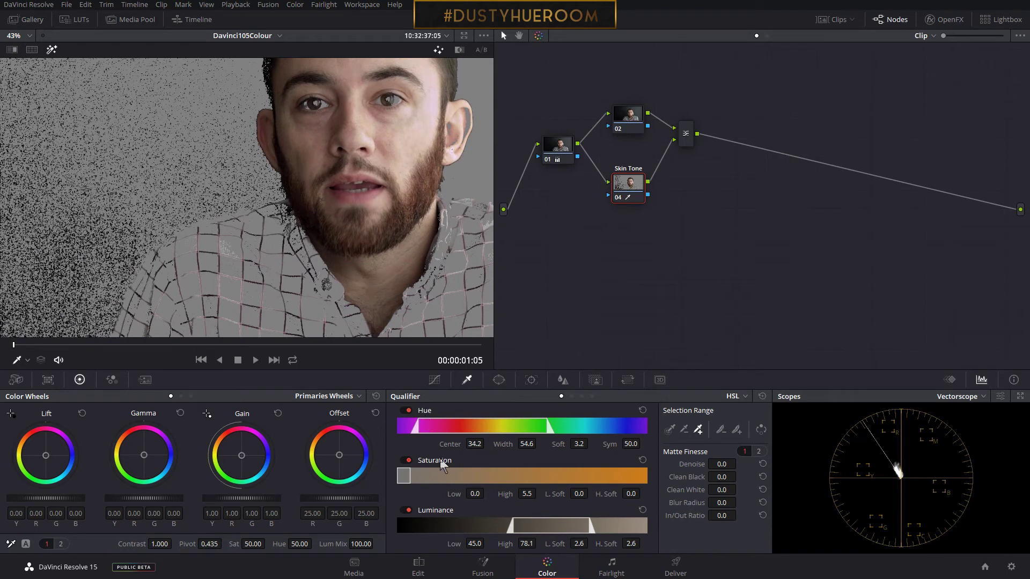
{"action": "scroll", "coordinate": [266, 206], "scroll_direction": "down", "scroll_amount": 2}
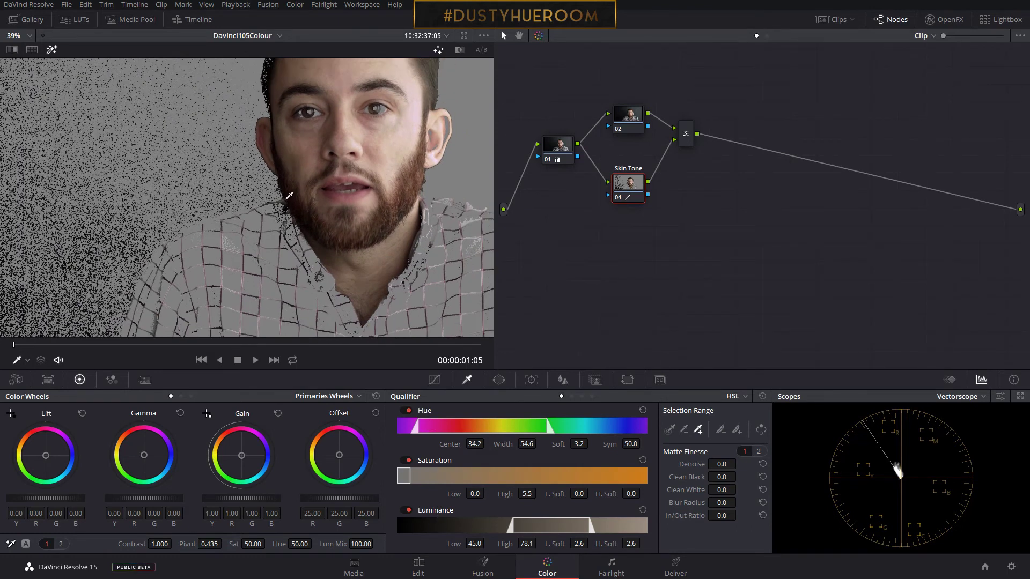
{"action": "scroll", "coordinate": [266, 207], "scroll_direction": "down", "scroll_amount": 1}
{"action": "scroll", "coordinate": [266, 207], "scroll_direction": "down", "scroll_amount": 1}
{"action": "scroll", "coordinate": [262, 205], "scroll_direction": "down", "scroll_amount": 1}
{"action": "scroll", "coordinate": [253, 200], "scroll_direction": "down", "scroll_amount": 1}
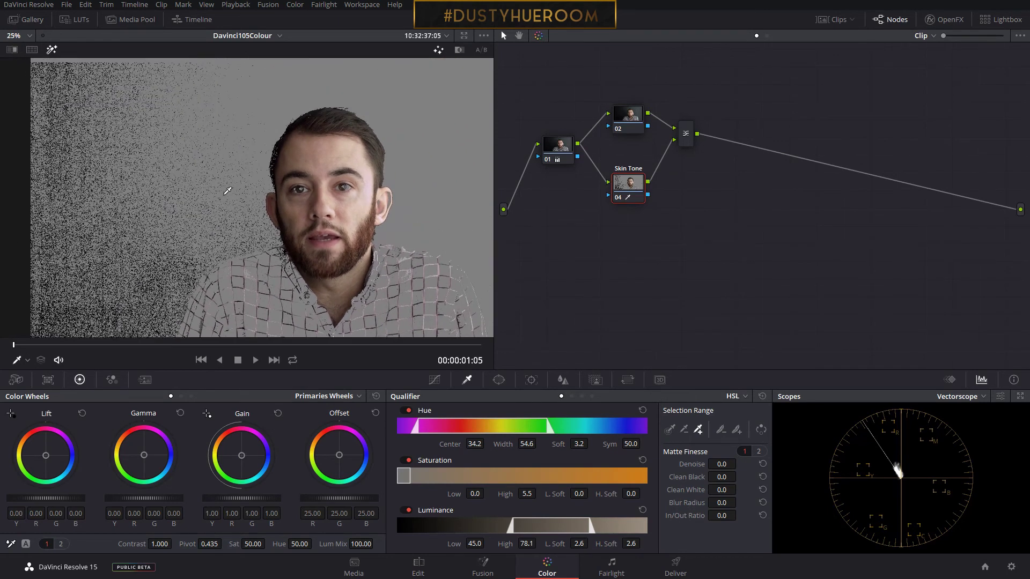
{"action": "scroll", "coordinate": [244, 196], "scroll_direction": "down", "scroll_amount": 1}
{"action": "scroll", "coordinate": [240, 194], "scroll_direction": "down", "scroll_amount": 1}
{"action": "left_click_drag", "start_coordinate": [241, 193], "coordinate": [194, 191]}
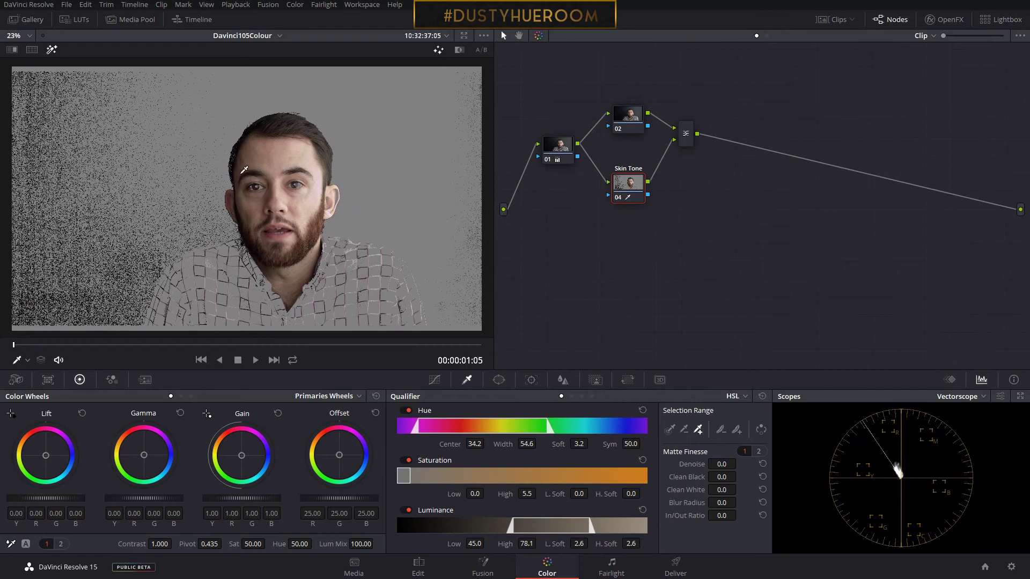
{"action": "scroll", "coordinate": [244, 170], "scroll_direction": "up", "scroll_amount": 2}
{"action": "scroll", "coordinate": [240, 155], "scroll_direction": "up", "scroll_amount": 3}
{"action": "scroll", "coordinate": [240, 155], "scroll_direction": "up", "scroll_amount": 2}
{"action": "scroll", "coordinate": [238, 159], "scroll_direction": "up", "scroll_amount": 1}
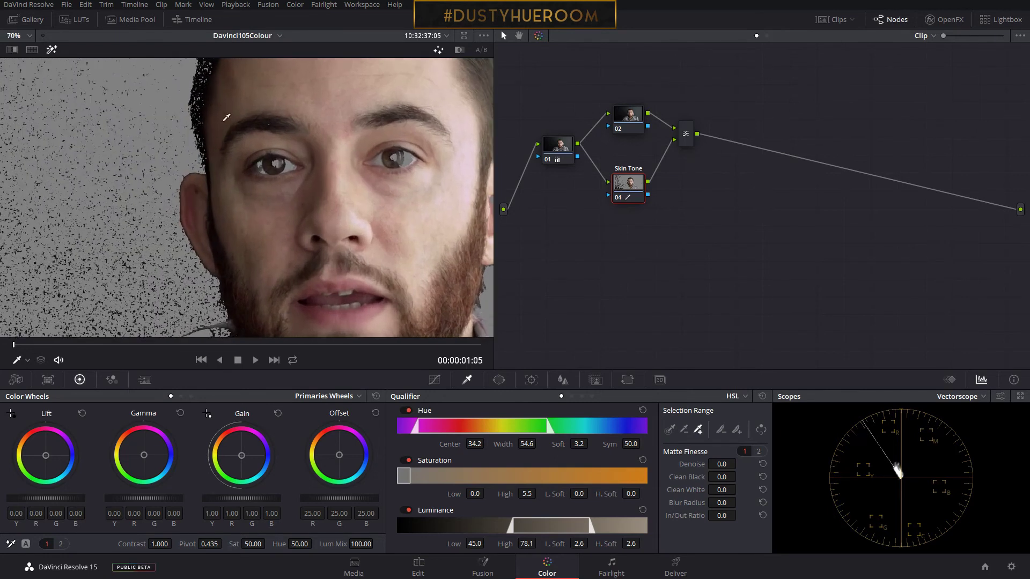
{"action": "scroll", "coordinate": [235, 164], "scroll_direction": "up", "scroll_amount": 1}
{"action": "scroll", "coordinate": [233, 168], "scroll_direction": "up", "scroll_amount": 2}
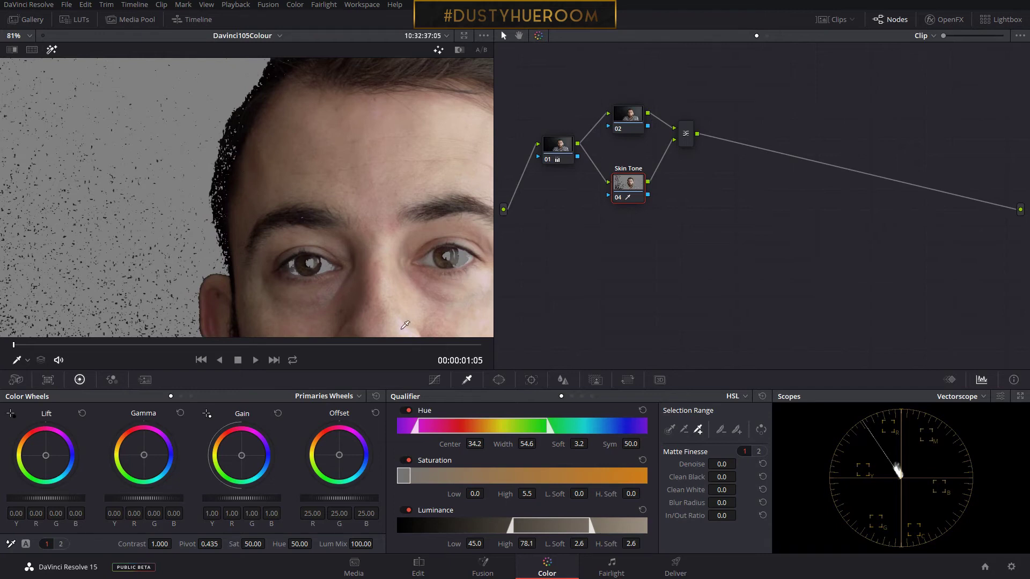
- Raise Matte Finesse Clean White to 9.8, then zoom the viewer back out
{"action": "left_click", "coordinate": [721, 490]}
{"action": "left_click_drag", "start_coordinate": [721, 490], "coordinate": [751, 489]}
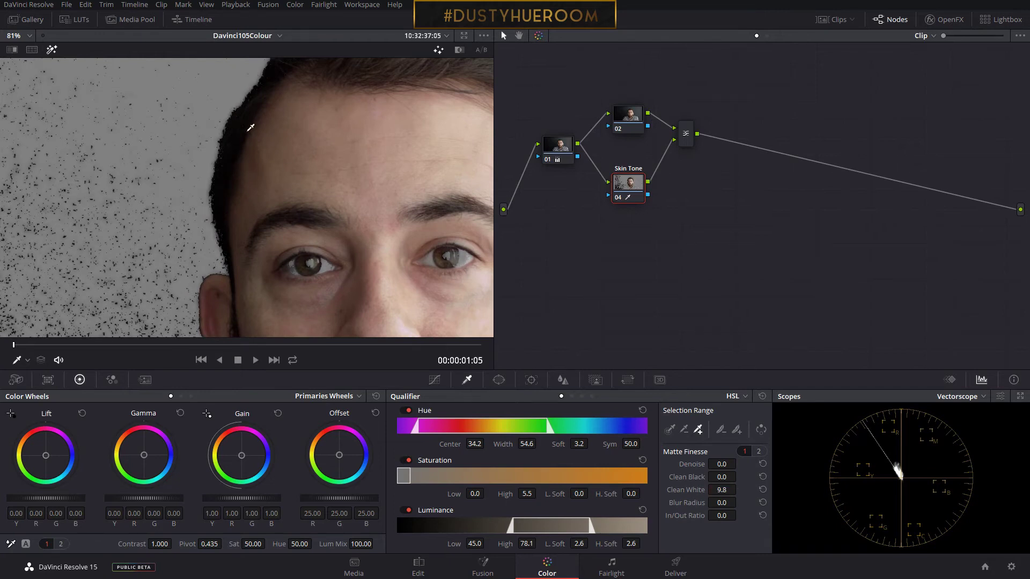
{"action": "scroll", "coordinate": [239, 216], "scroll_direction": "down", "scroll_amount": 2}
{"action": "scroll", "coordinate": [249, 223], "scroll_direction": "down", "scroll_amount": 2}
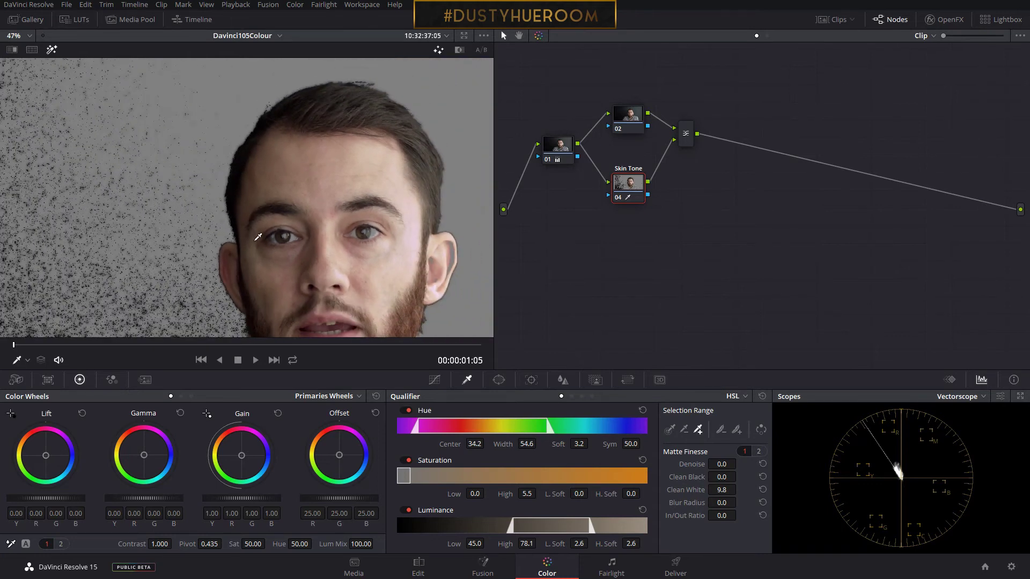
{"action": "scroll", "coordinate": [277, 251], "scroll_direction": "down", "scroll_amount": 2}
{"action": "scroll", "coordinate": [277, 251], "scroll_direction": "down", "scroll_amount": 2}
{"action": "scroll", "coordinate": [277, 252], "scroll_direction": "down", "scroll_amount": 1}
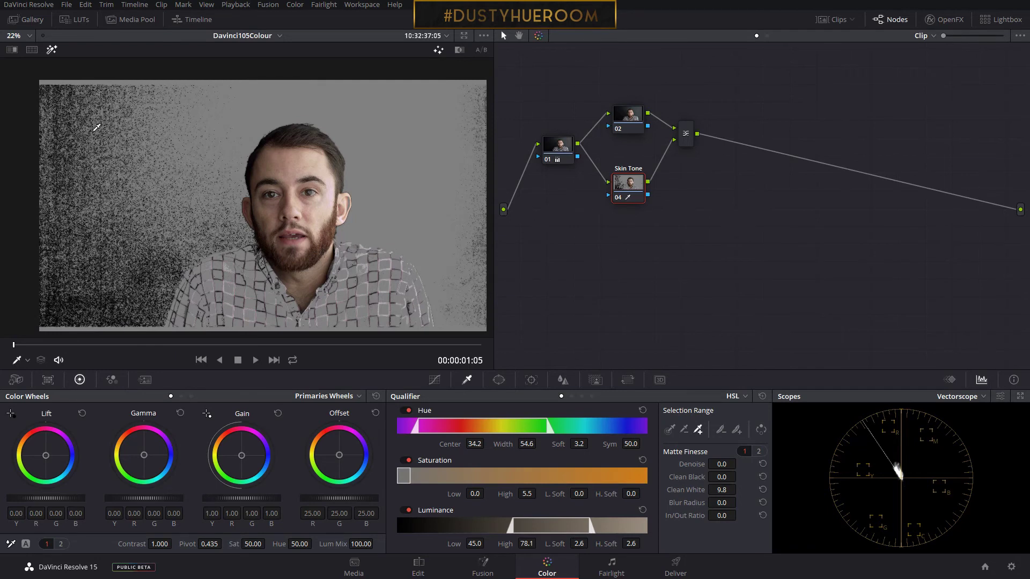
- Adjust Matte Finesse Clean Black back and forth, settling on 20.1
{"action": "left_click_drag", "start_coordinate": [719, 477], "coordinate": [739, 477]}
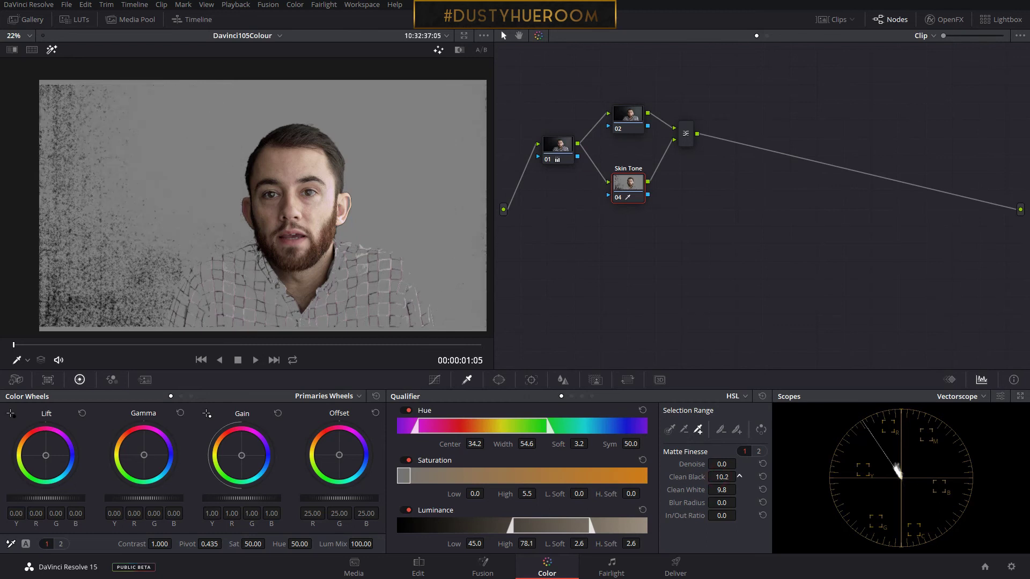
{"action": "left_click_drag", "start_coordinate": [740, 477], "coordinate": [740, 477]}
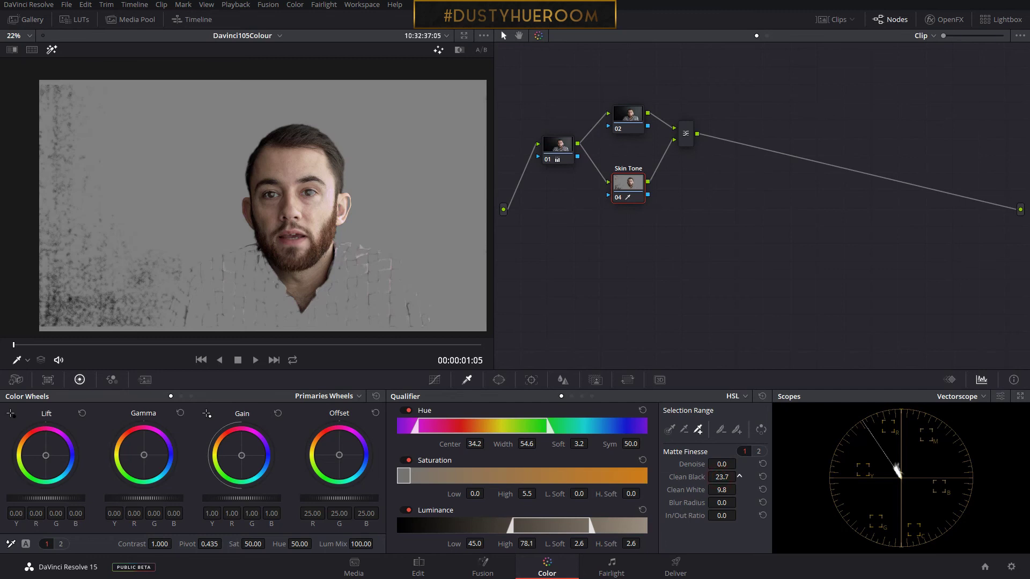
{"action": "left_click_drag", "start_coordinate": [739, 477], "coordinate": [740, 477]}
{"action": "left_click_drag", "start_coordinate": [739, 477], "coordinate": [739, 477]}
{"action": "left_click_drag", "start_coordinate": [721, 477], "coordinate": [722, 477]}
{"action": "scroll", "coordinate": [279, 235], "scroll_direction": "up", "scroll_amount": 1}
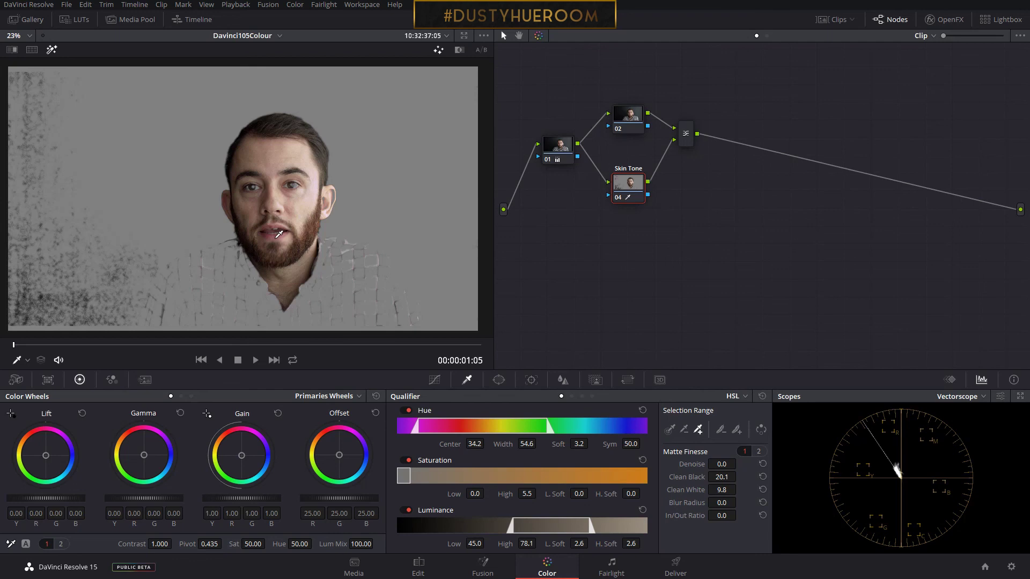
- Check the Window and Tracker palettes, then return to the Qualifier palette
{"action": "left_click", "coordinate": [498, 380]}
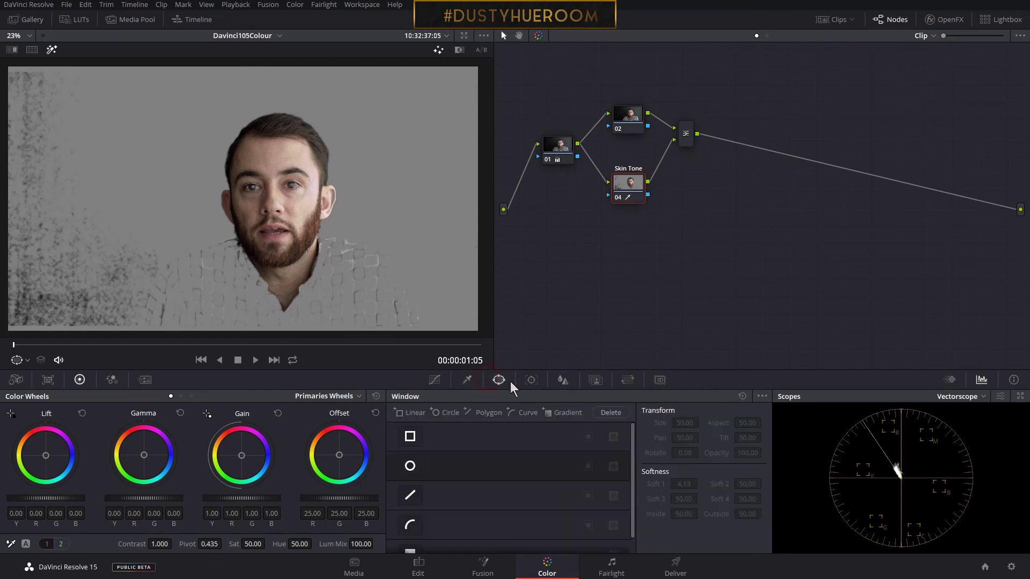
{"action": "left_click", "coordinate": [525, 381]}
{"action": "left_click", "coordinate": [475, 380]}
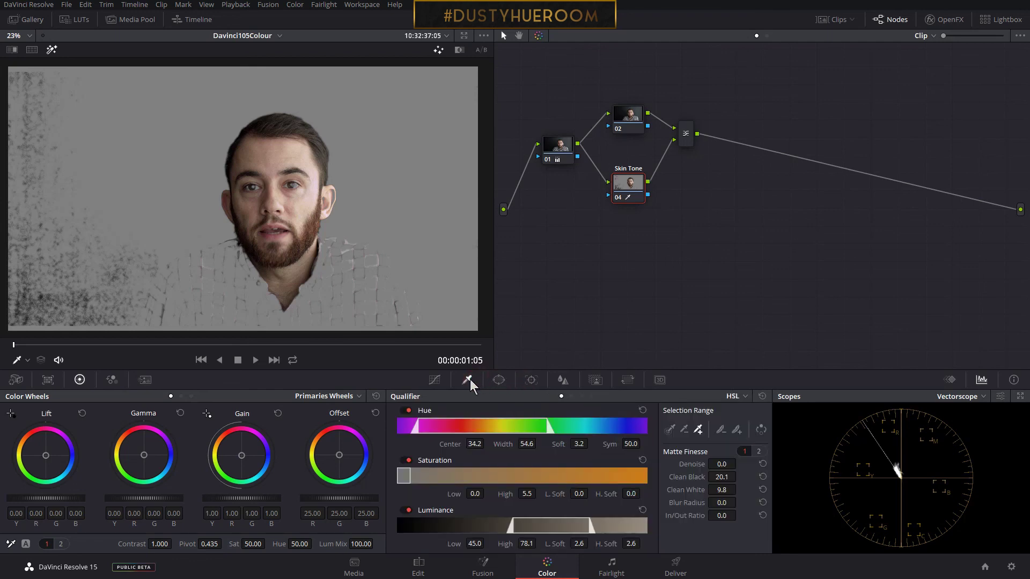